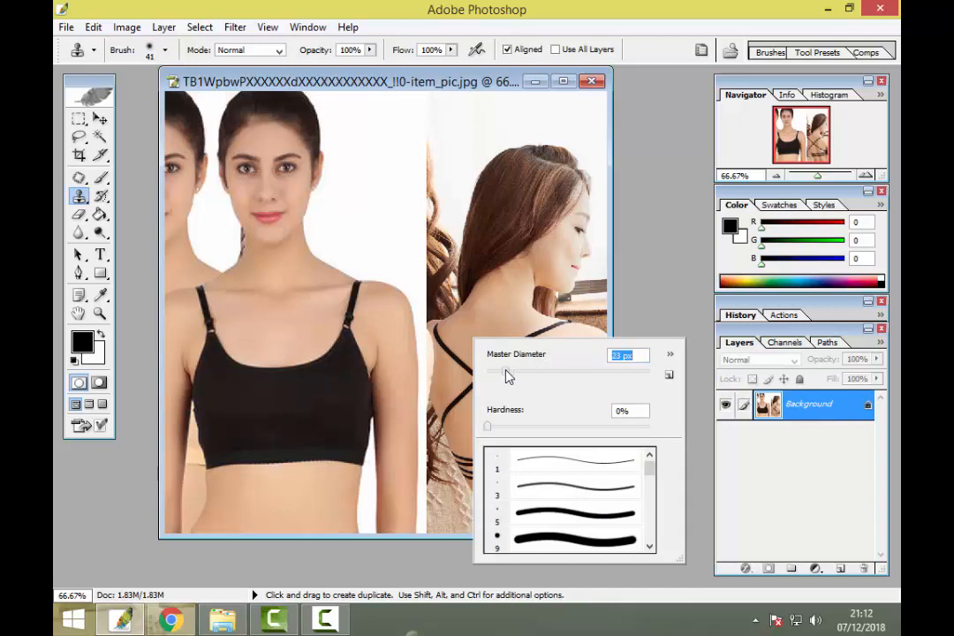
Set the Clone Stamp brush's master diameter to 46 px
drag(508, 375, 508, 376)
click(524, 372)
click(478, 82)
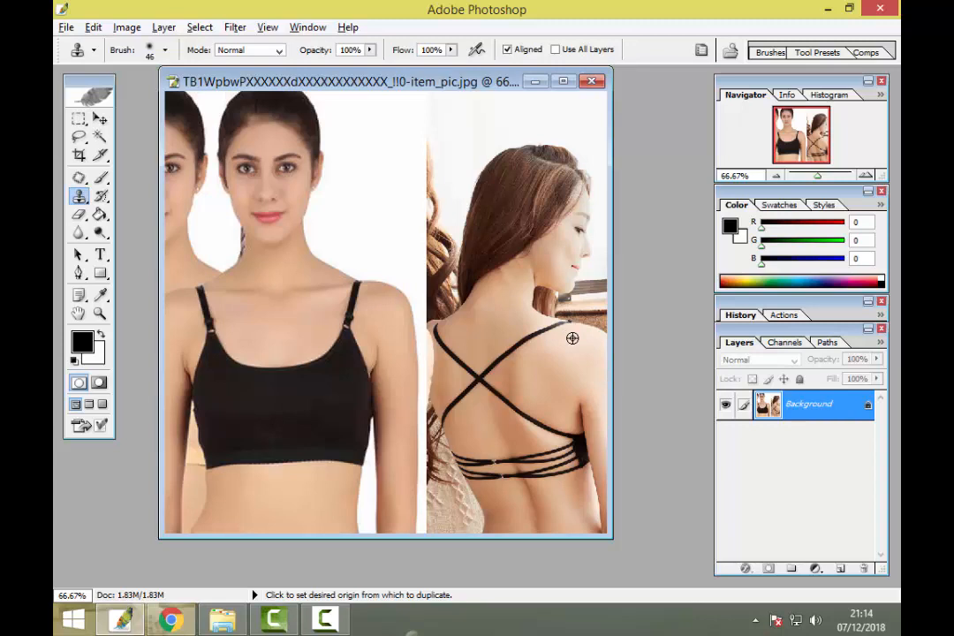
alt+click(573, 338)
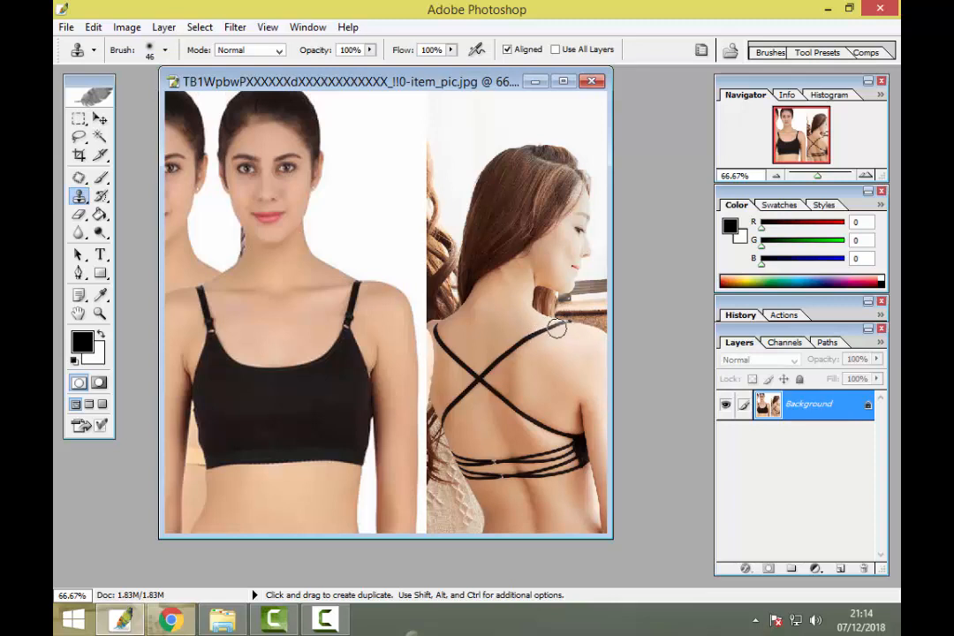
mouse_move(553, 329)
mouse_down()
mouse_move(512, 341)
mouse_move(482, 383)
mouse_up()
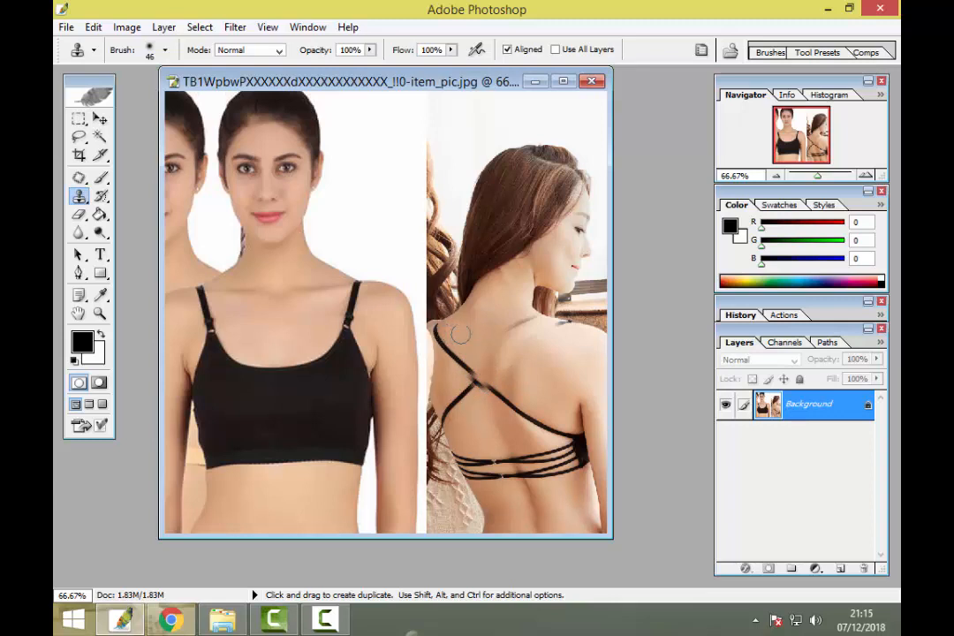
key(alt)
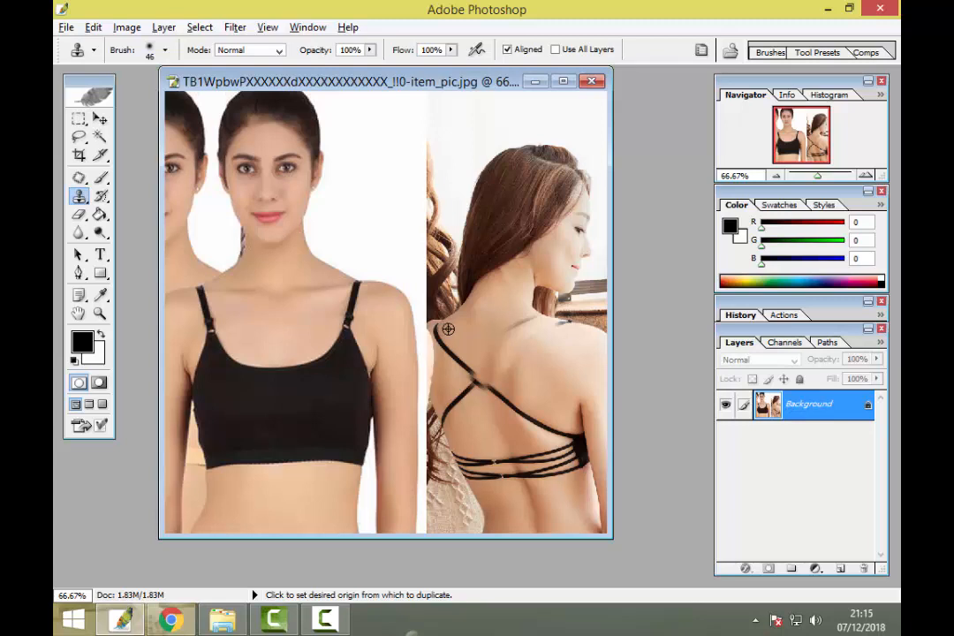
alt+click(448, 329)
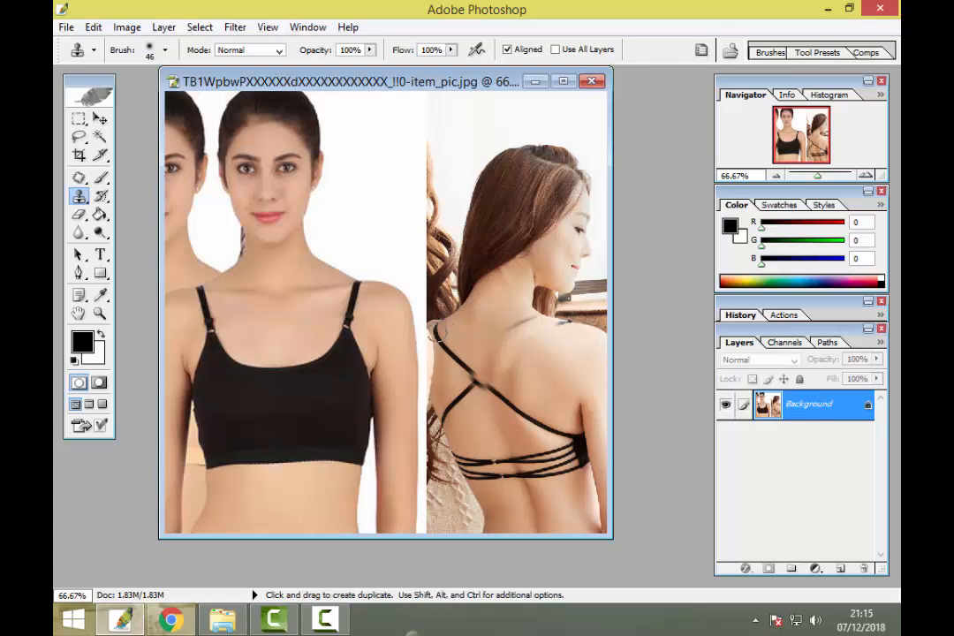
click(435, 332)
drag(436, 332, 461, 360)
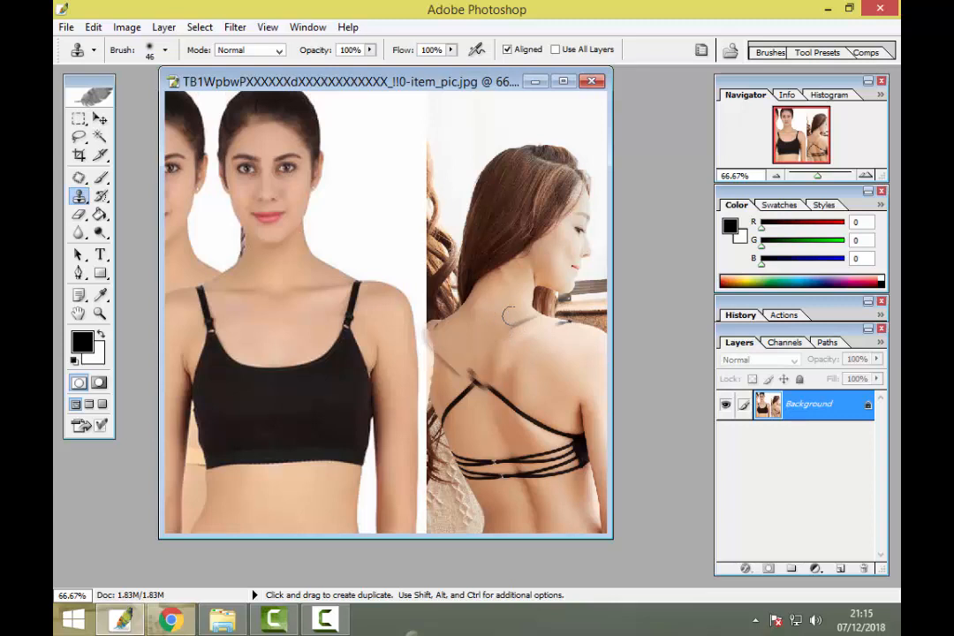
key(alt)
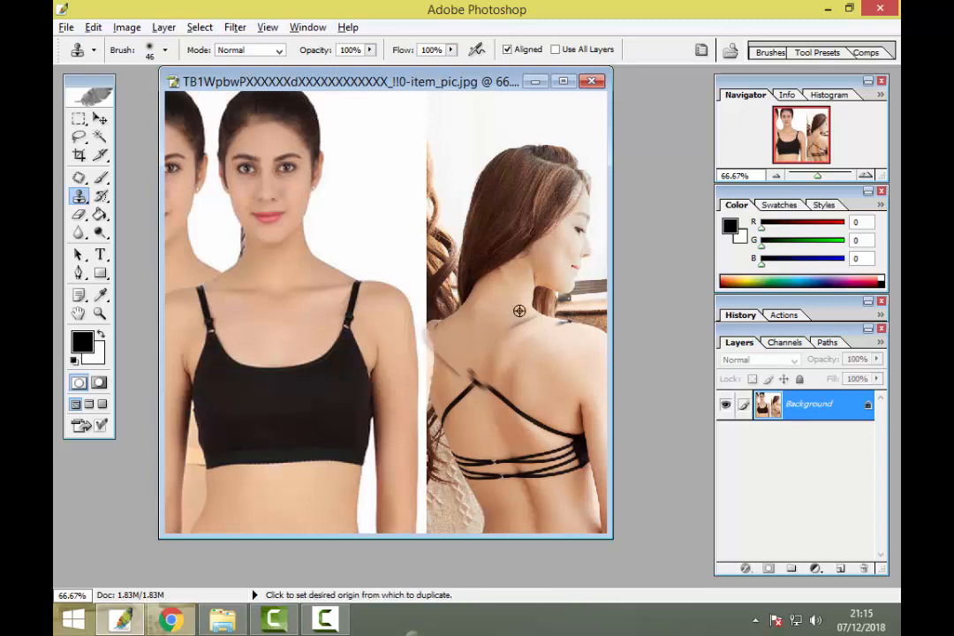
alt+click(521, 313)
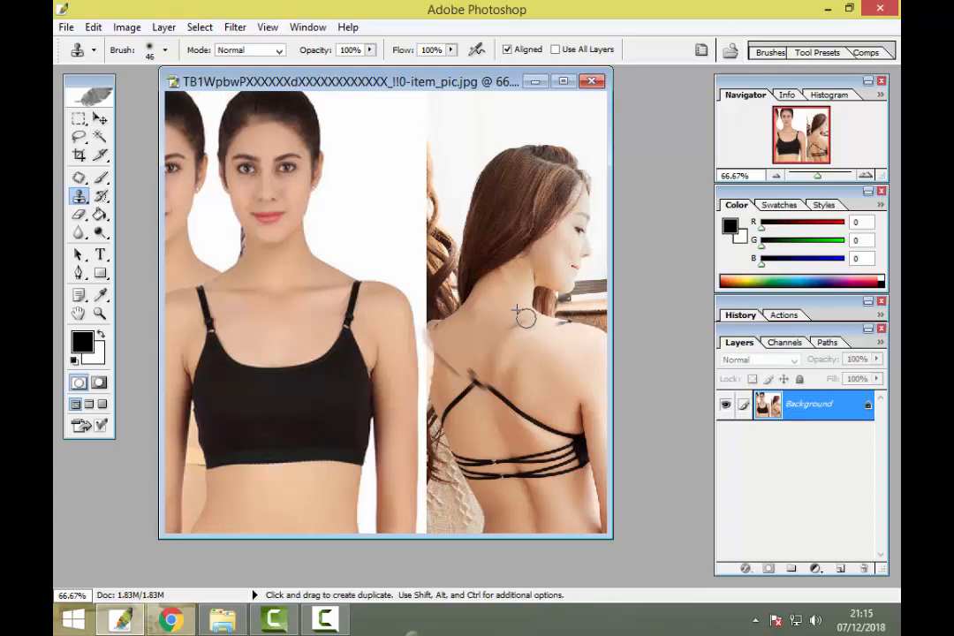
key(alt)
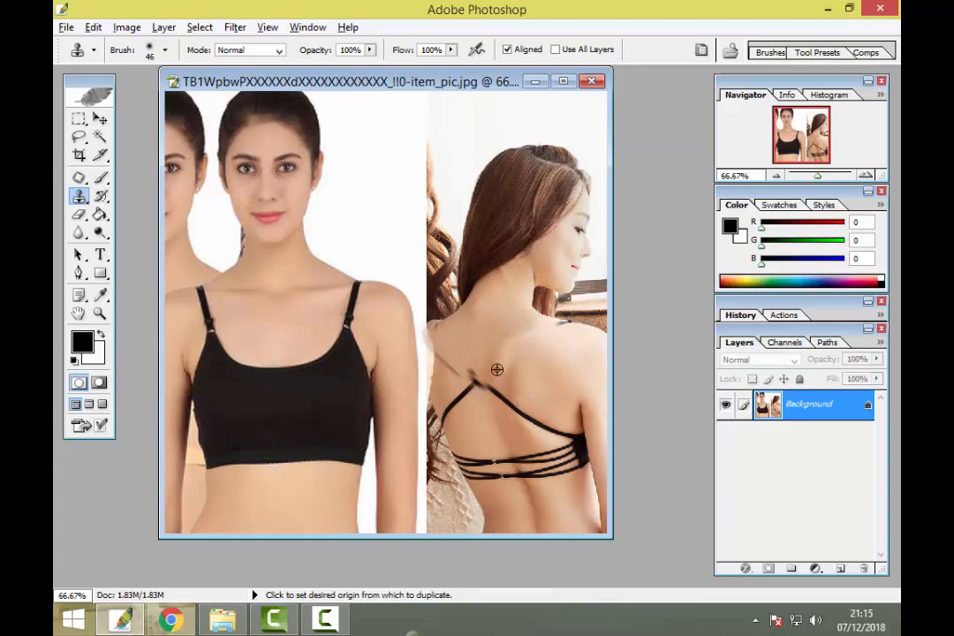
alt+click(499, 328)
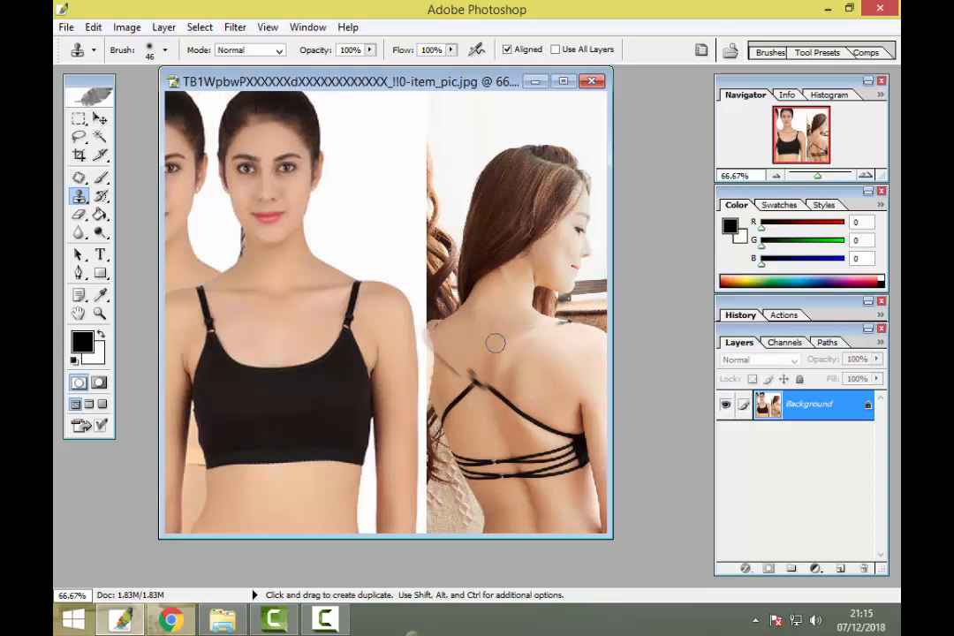
drag(493, 361, 491, 376)
alt+click(445, 343)
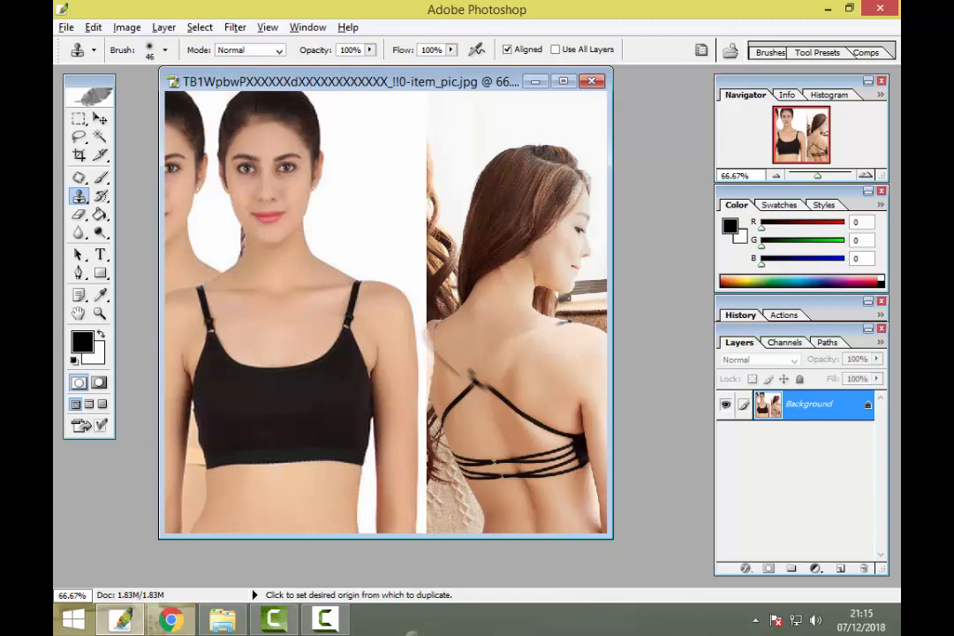
drag(441, 363, 459, 377)
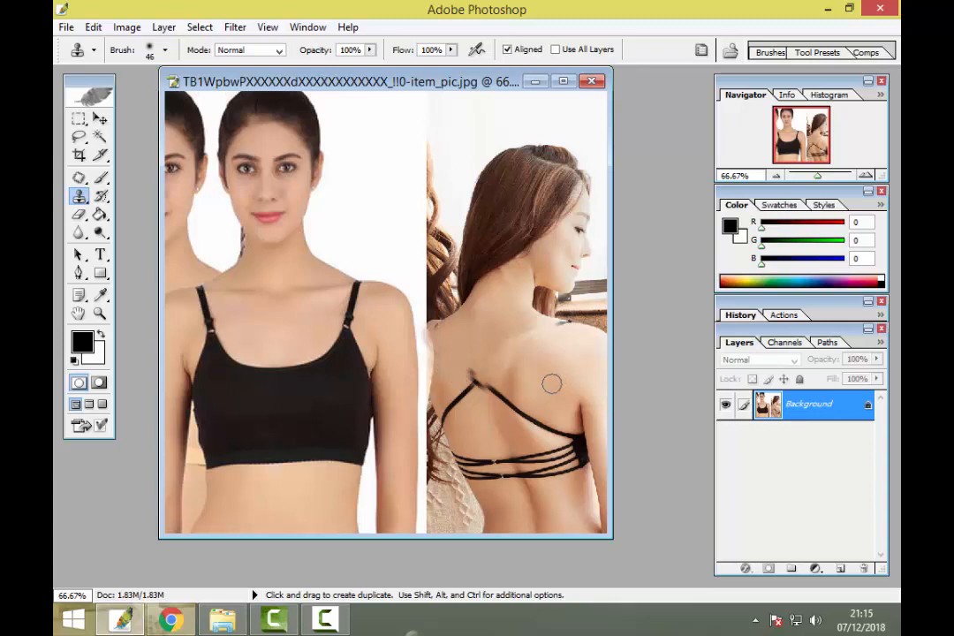
alt+click(478, 404)
mouse_move(471, 389)
mouse_down()
mouse_move(444, 425)
mouse_move(454, 381)
mouse_move(441, 395)
mouse_move(480, 381)
mouse_move(472, 376)
mouse_move(537, 424)
mouse_up()
alt+click(475, 408)
alt+click(479, 405)
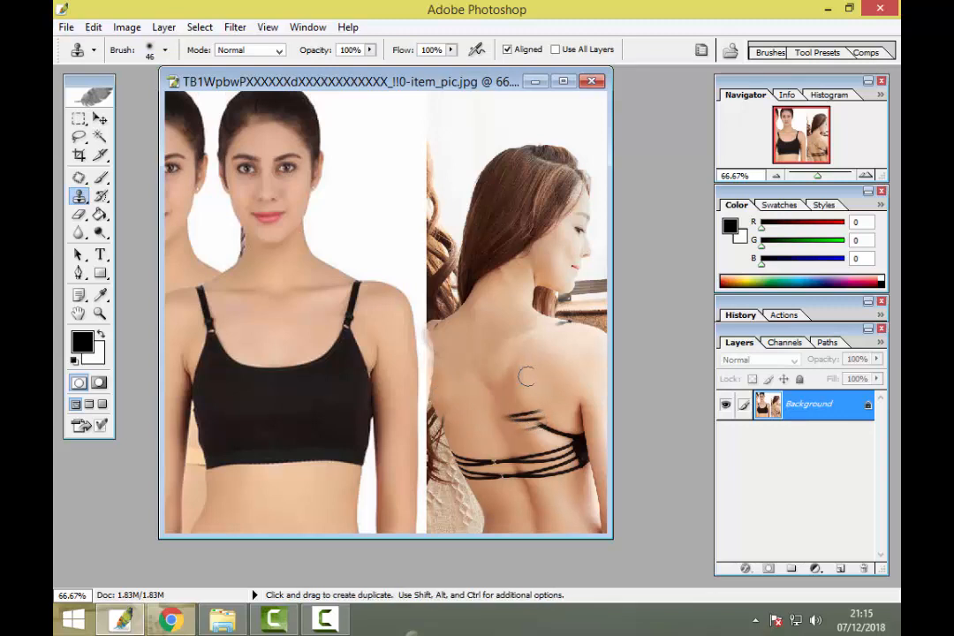
key(ctrl+z)
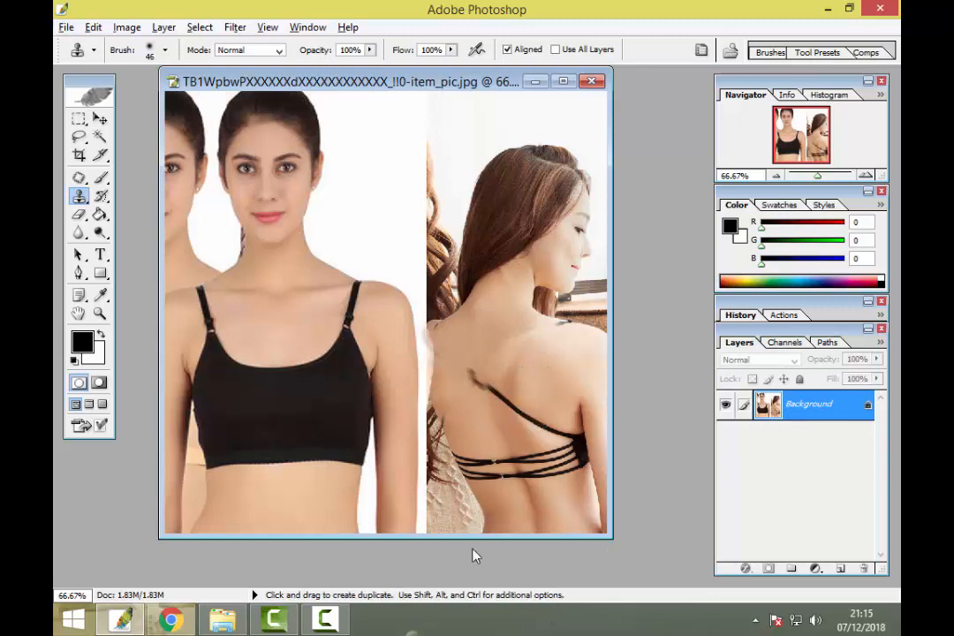
alt+click(458, 350)
mouse_move(474, 379)
mouse_down()
mouse_move(522, 414)
mouse_move(546, 414)
mouse_move(561, 425)
mouse_move(543, 432)
mouse_move(571, 440)
mouse_up()
alt+click(486, 416)
alt+click(466, 377)
alt+click(512, 422)
alt+click(551, 383)
alt+click(546, 404)
alt+click(556, 385)
alt+click(556, 408)
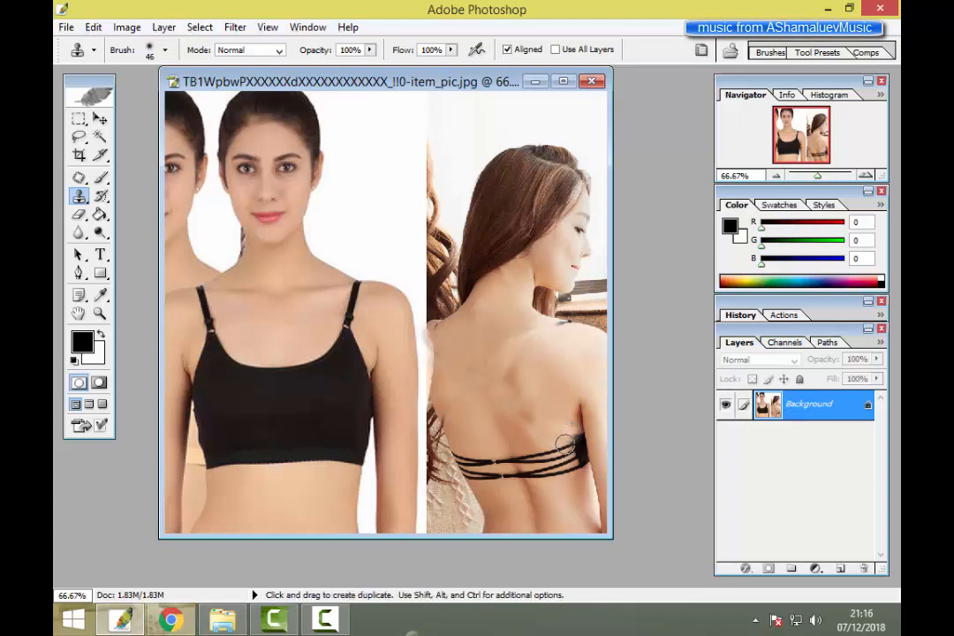
alt+click(483, 488)
mouse_move(475, 477)
mouse_down()
mouse_move(515, 476)
mouse_move(491, 462)
mouse_move(480, 472)
mouse_move(499, 458)
mouse_move(479, 473)
mouse_move(580, 463)
mouse_move(564, 452)
mouse_move(567, 467)
mouse_move(533, 468)
mouse_move(541, 475)
mouse_move(521, 457)
mouse_up()
alt+click(505, 482)
alt+click(464, 424)
alt+click(478, 443)
alt+click(485, 446)
alt+click(478, 437)
alt+click(489, 451)
alt+click(500, 488)
alt+click(549, 487)
alt+click(540, 477)
alt+click(507, 428)
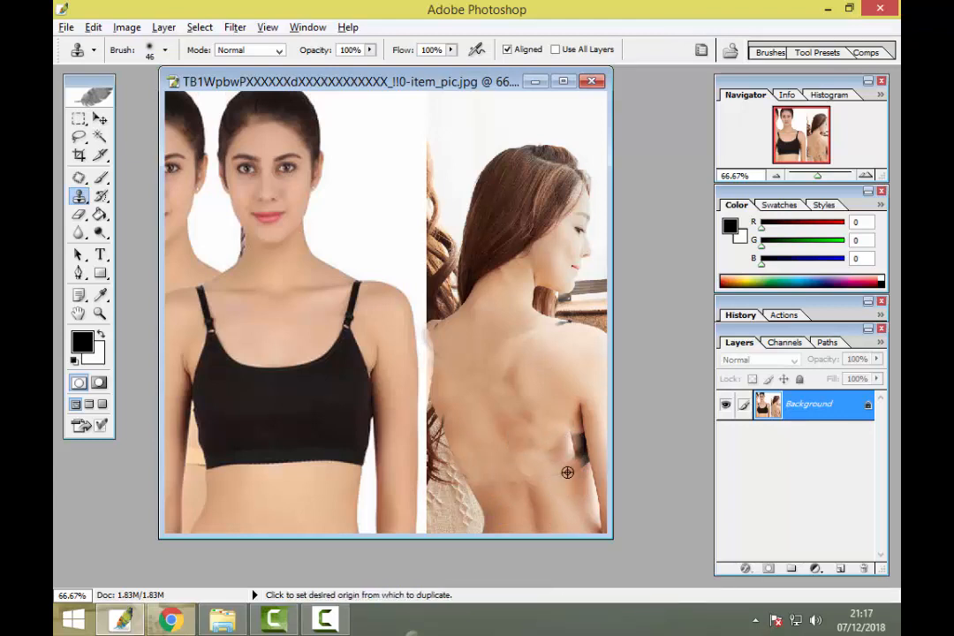
alt+click(556, 419)
drag(574, 434, 570, 464)
alt+click(563, 436)
drag(562, 454, 541, 447)
alt+click(556, 404)
alt+click(559, 504)
alt+click(497, 495)
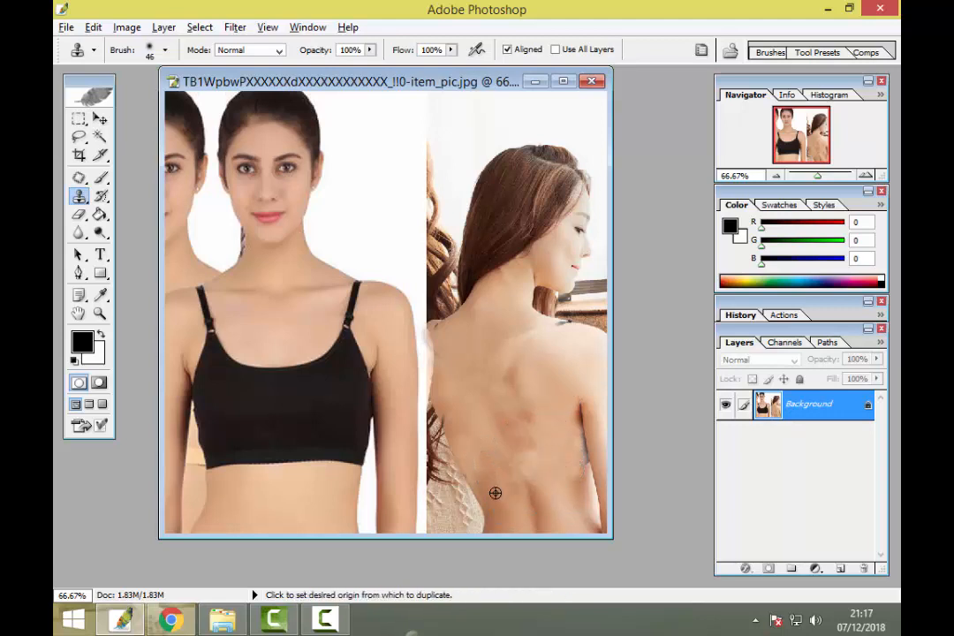
drag(481, 477, 460, 442)
alt+click(470, 458)
right_click(460, 442)
drag(557, 403, 571, 403)
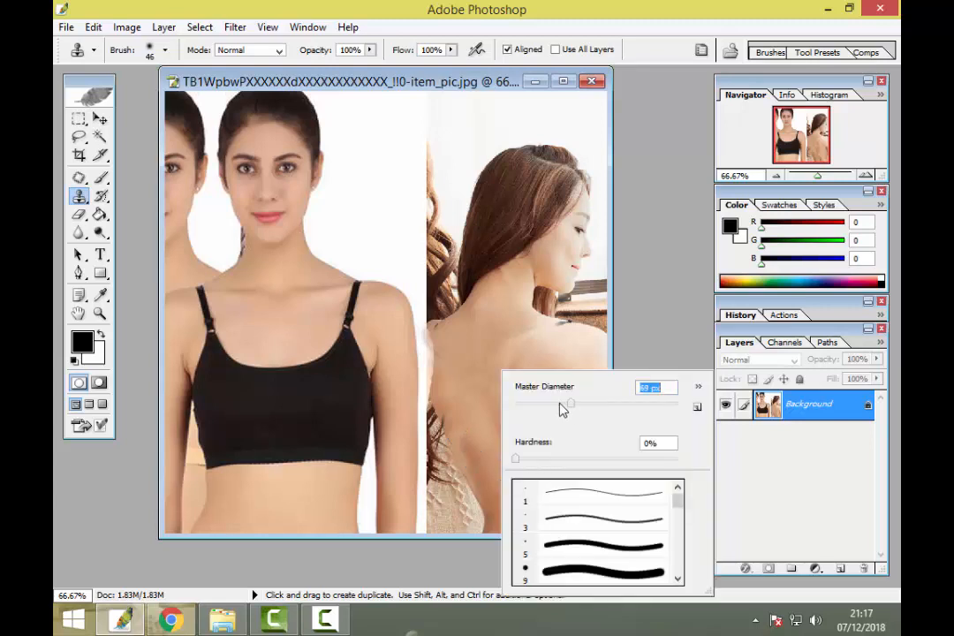
click(454, 90)
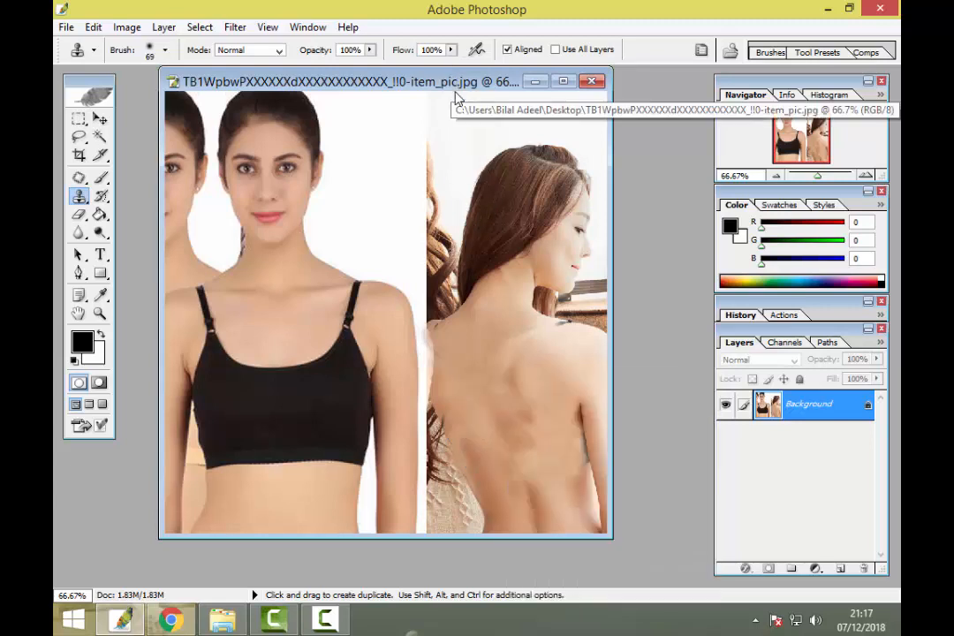
alt+click(490, 492)
mouse_move(480, 464)
mouse_down()
mouse_move(491, 487)
mouse_move(533, 452)
mouse_move(541, 425)
mouse_move(535, 444)
mouse_up()
alt+click(550, 498)
alt+click(546, 486)
alt+click(551, 438)
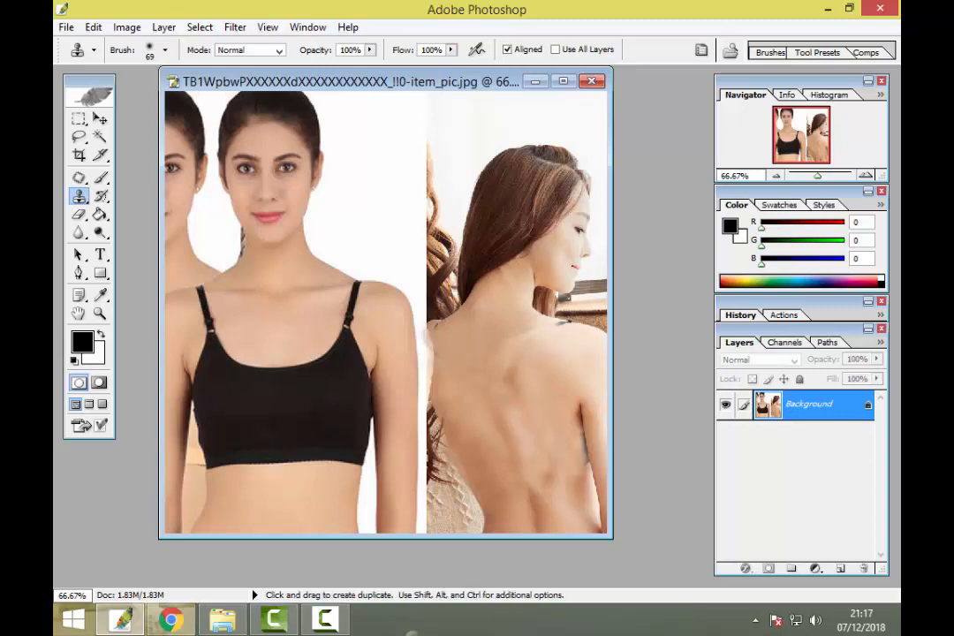
mouse_move(554, 501)
mouse_down()
mouse_move(541, 474)
mouse_move(574, 457)
mouse_up()
alt+click(556, 484)
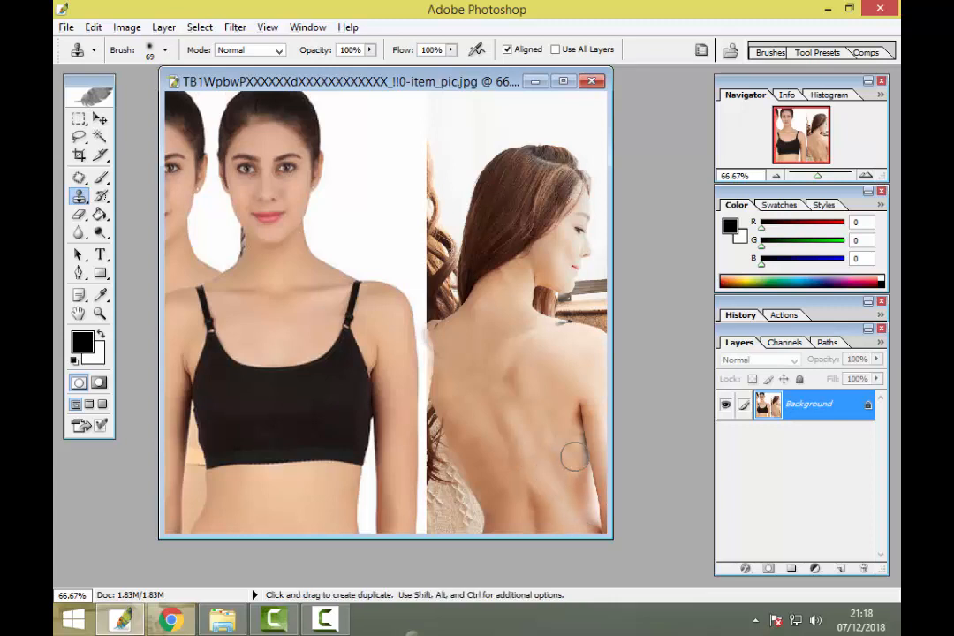
alt+click(539, 360)
drag(512, 366, 551, 481)
alt+click(566, 382)
alt+click(548, 415)
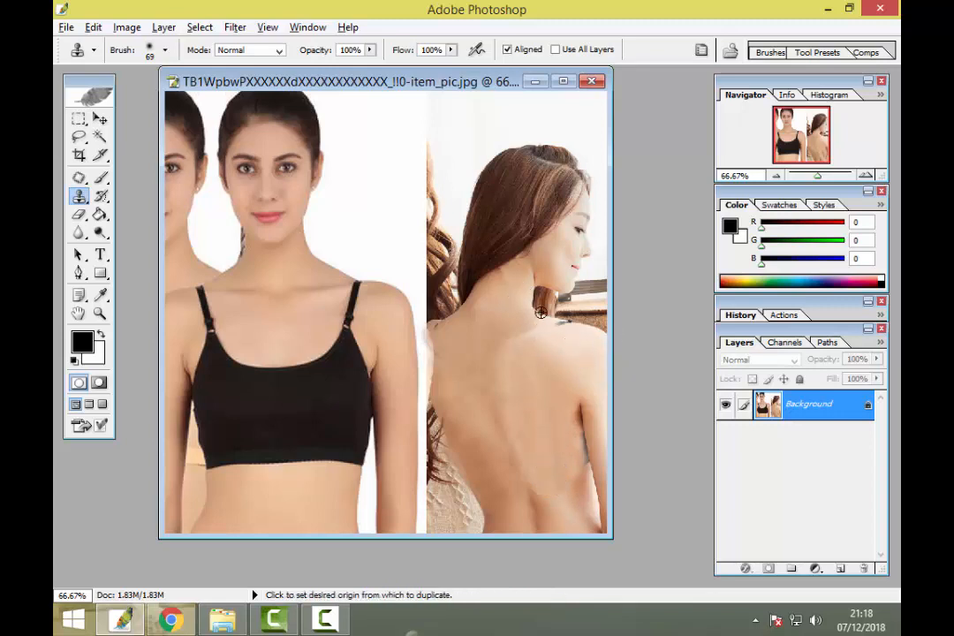
alt+click(576, 336)
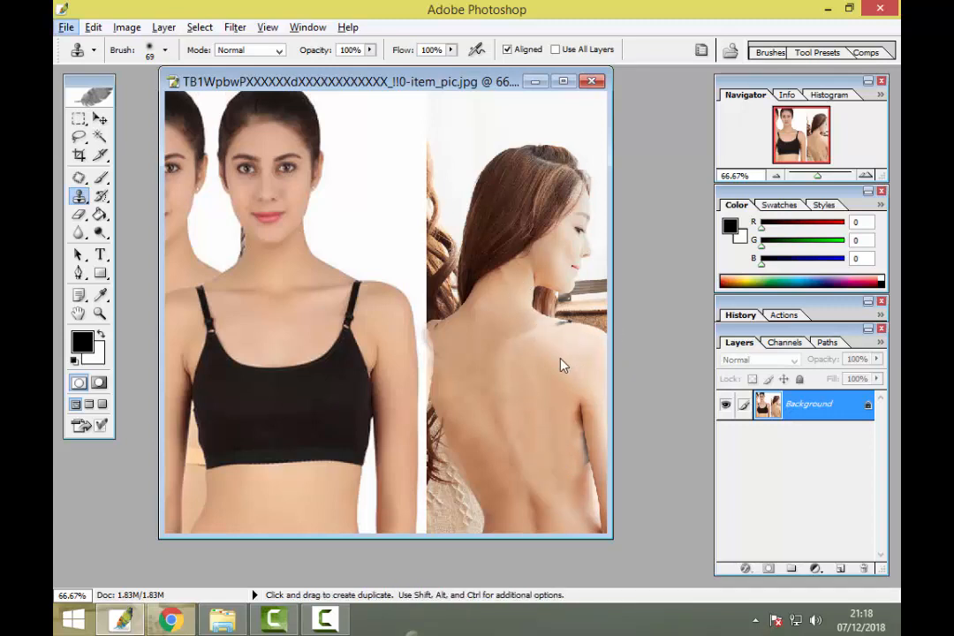
alt+click(535, 355)
click(562, 327)
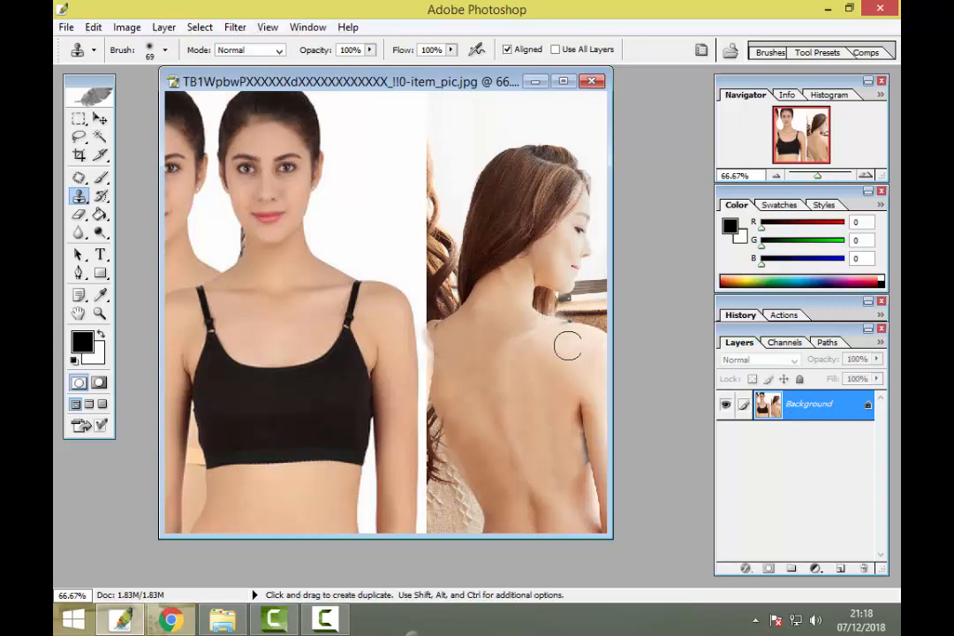
alt+click(563, 349)
mouse_move(536, 331)
mouse_down()
mouse_move(515, 341)
mouse_move(527, 369)
mouse_up()
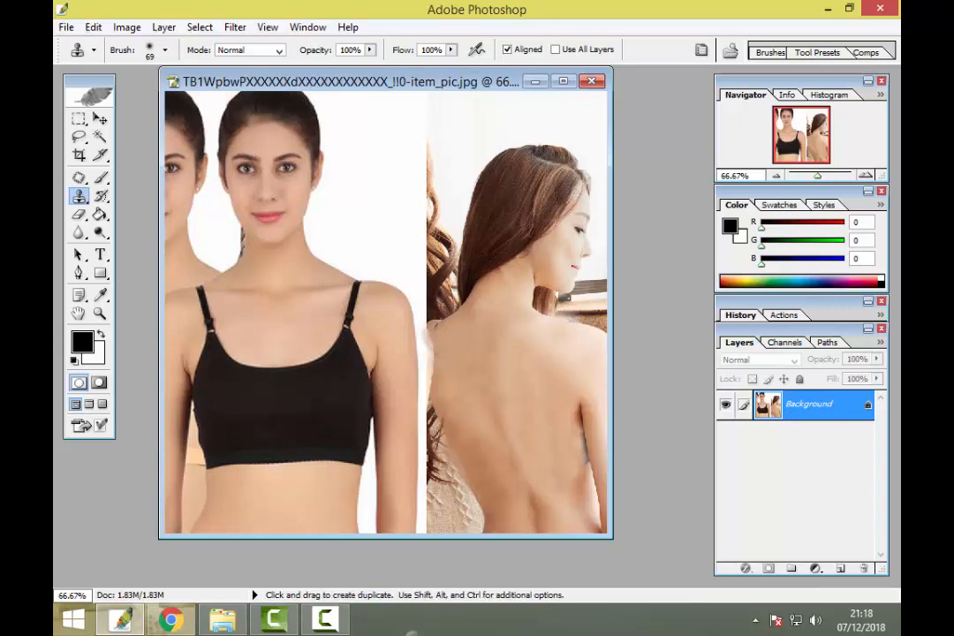
alt+click(326, 306)
mouse_move(355, 306)
mouse_down()
mouse_move(318, 328)
mouse_move(341, 348)
mouse_move(324, 343)
mouse_move(336, 354)
mouse_move(358, 356)
mouse_up()
alt+click(384, 319)
alt+click(329, 308)
alt+click(335, 324)
alt+click(334, 320)
alt+click(338, 325)
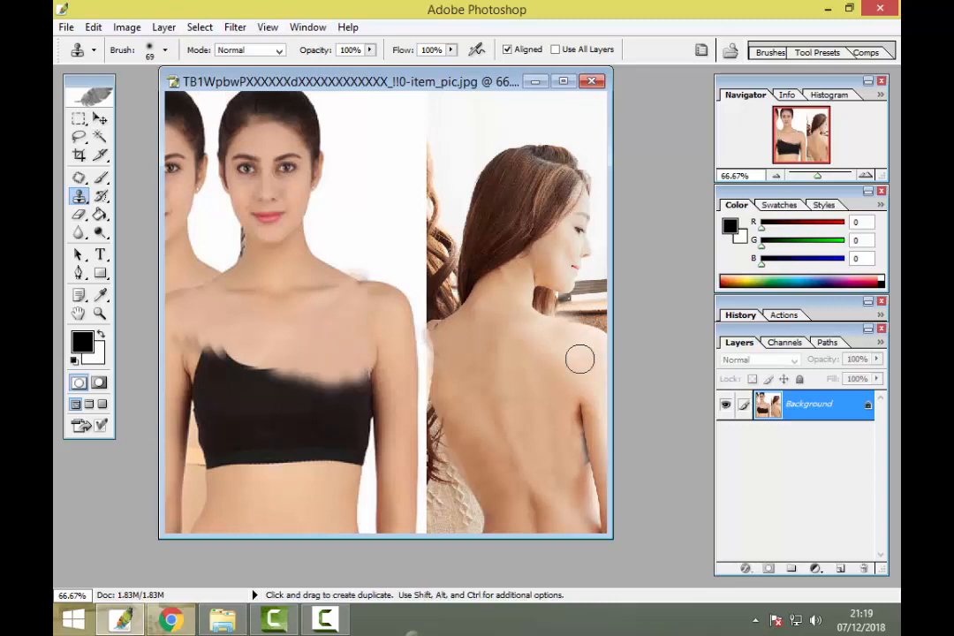